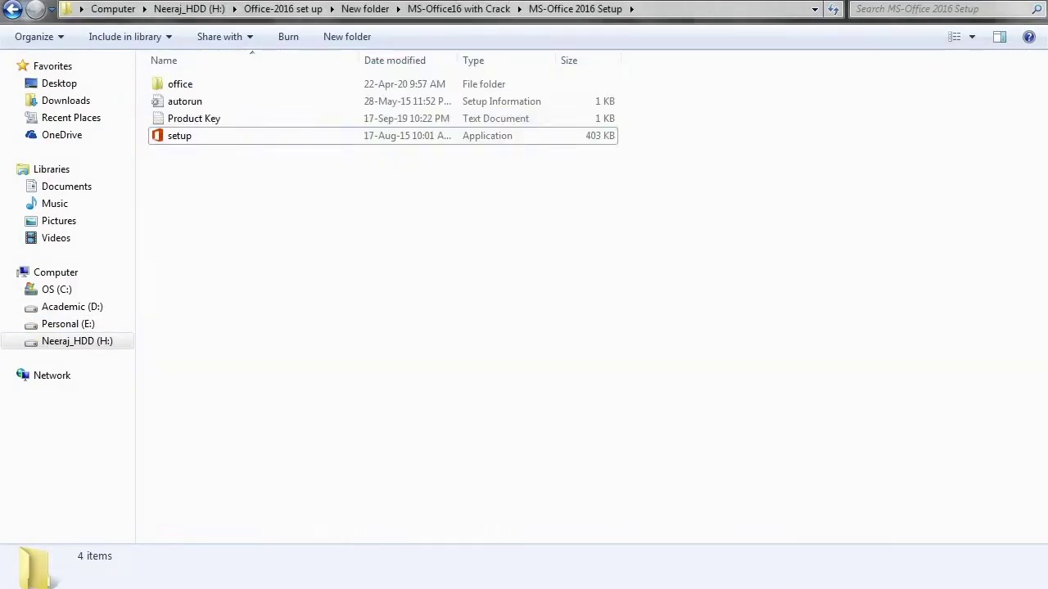
Submit the account e-mail and then the password in the prompt that appears
{"action": "left_click", "coordinate": [256, 176]}
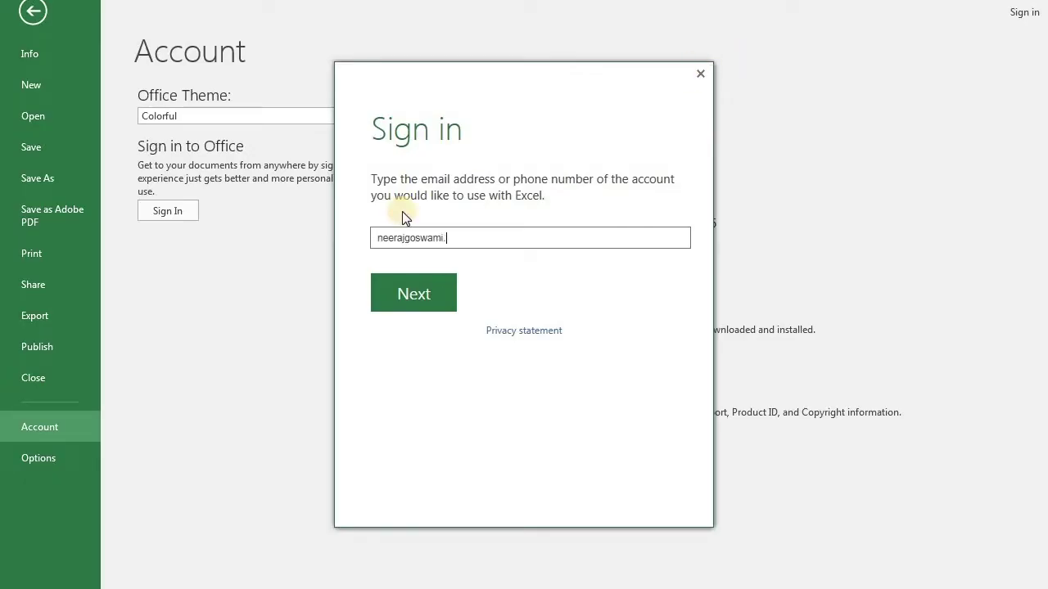
{"action": "type", "text": "@outlook.com"}
{"action": "key", "text": "Return"}
{"action": "type", "text": "***"}
{"action": "key", "text": "Return"}
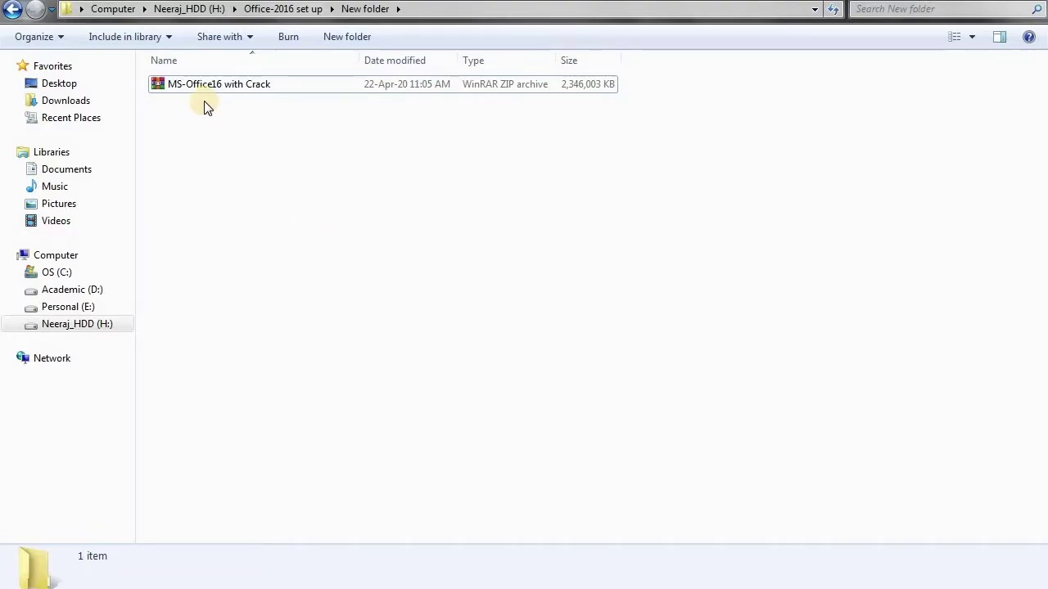
Extract the MS-Office16 with Crack ZIP to its own folder and open MS-Office 2016 Setup inside it
{"action": "right_click", "coordinate": [212, 90]}
{"action": "left_click", "coordinate": [323, 204]}
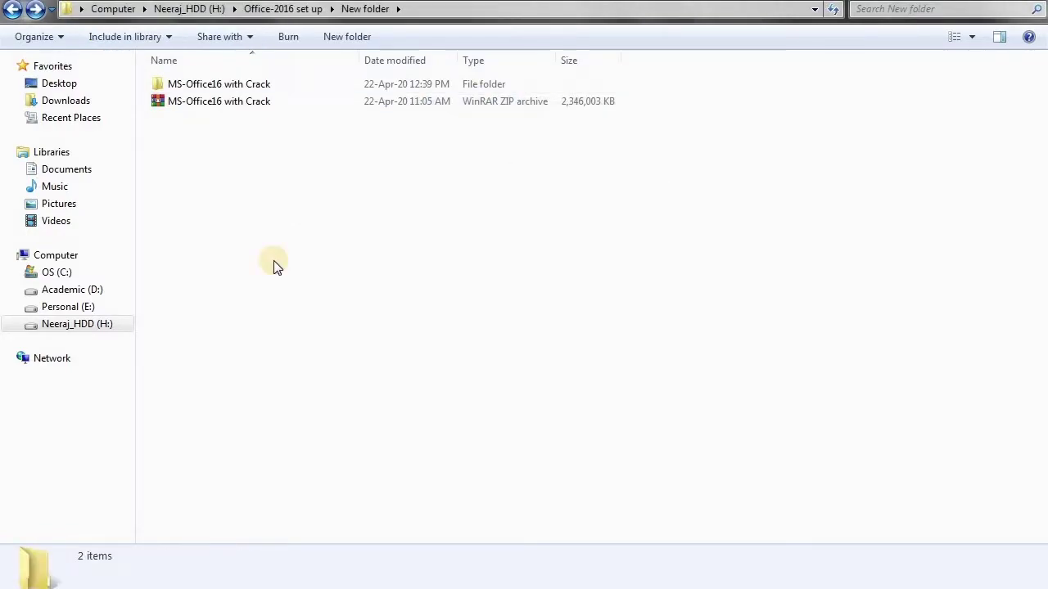
{"action": "double_click", "coordinate": [229, 87]}
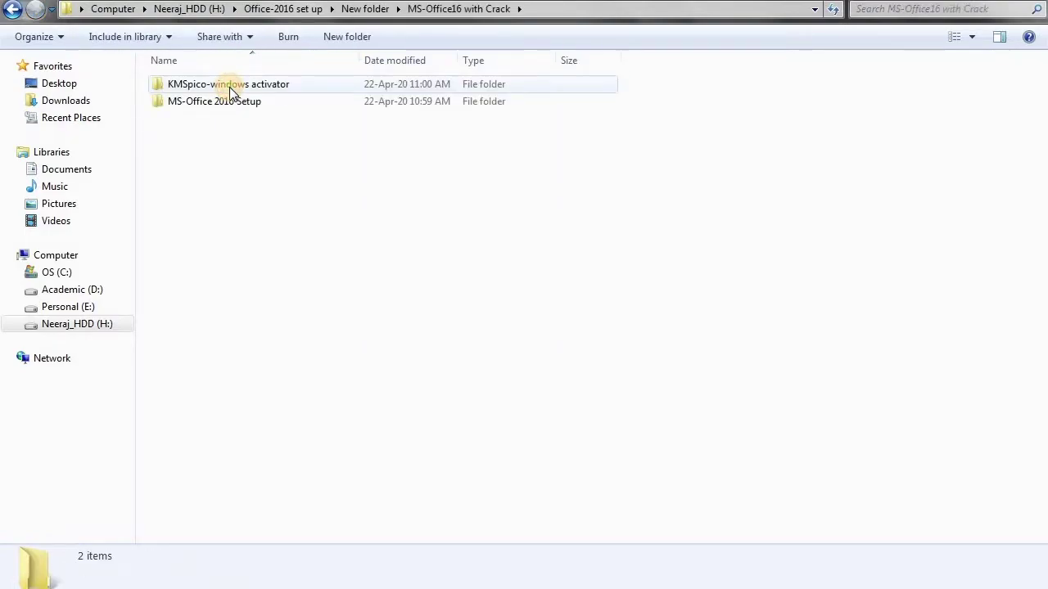
{"action": "double_click", "coordinate": [236, 102]}
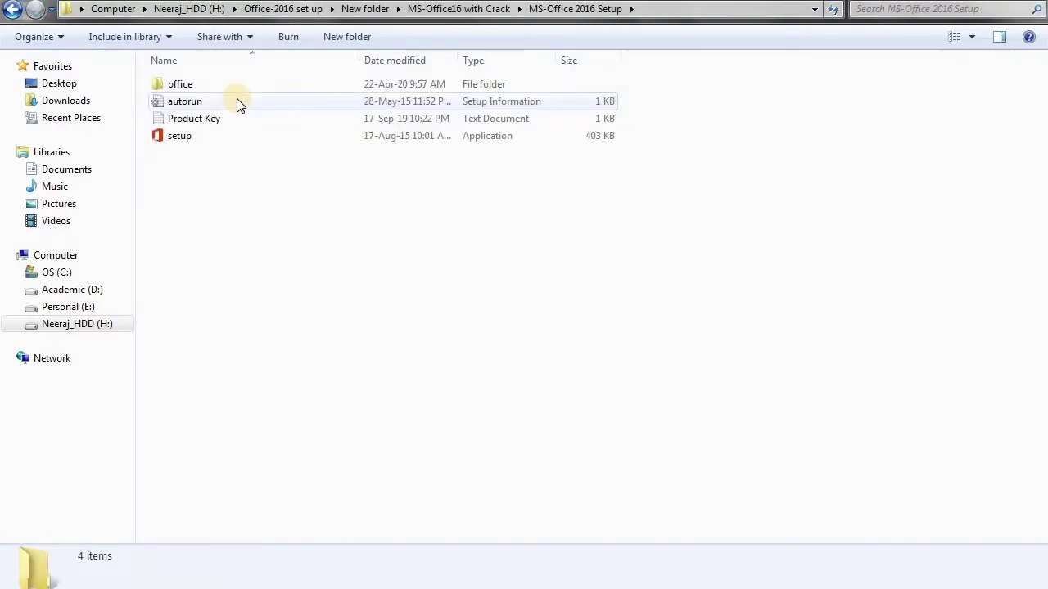
Run setup to install Office 2016 and close the installer at the 'You're all set' screen
{"action": "double_click", "coordinate": [197, 136]}
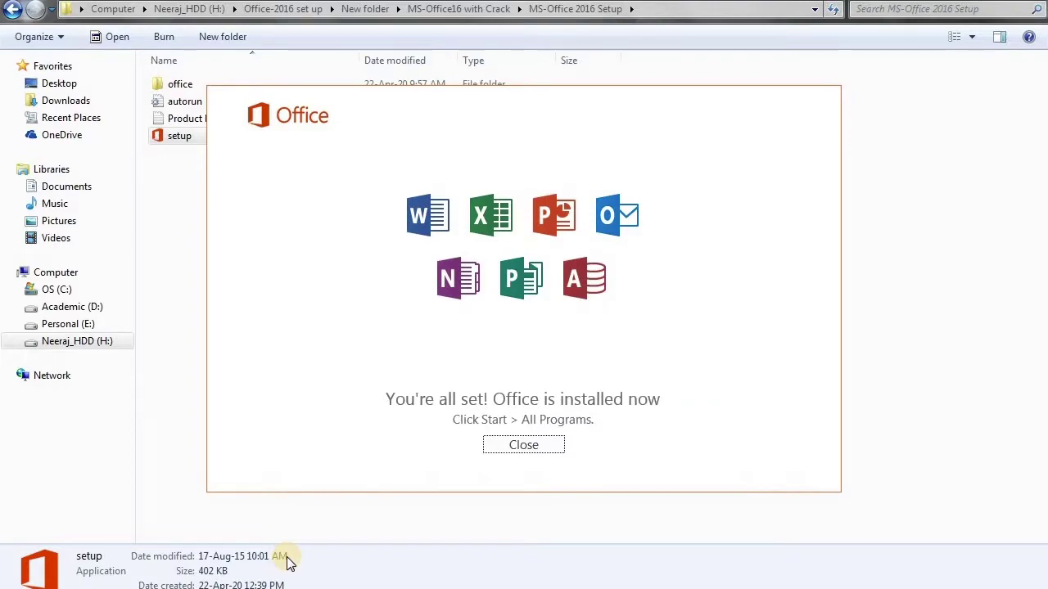
{"action": "left_click", "coordinate": [524, 446]}
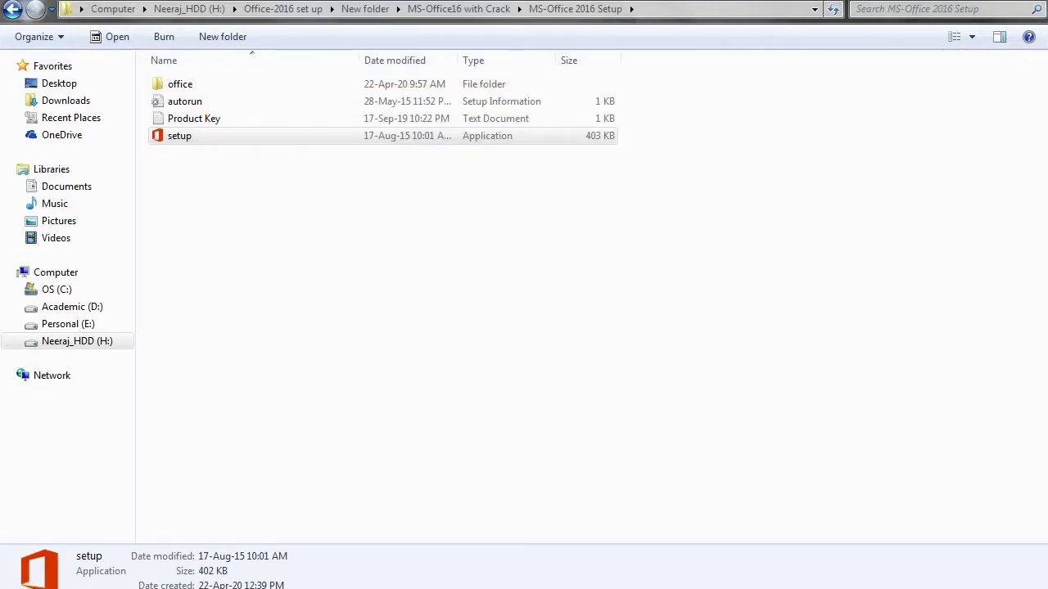
Launch Excel 2016 from the Start menu's All Programs list
{"action": "left_click", "coordinate": [451, 316]}
{"action": "key", "text": "super"}
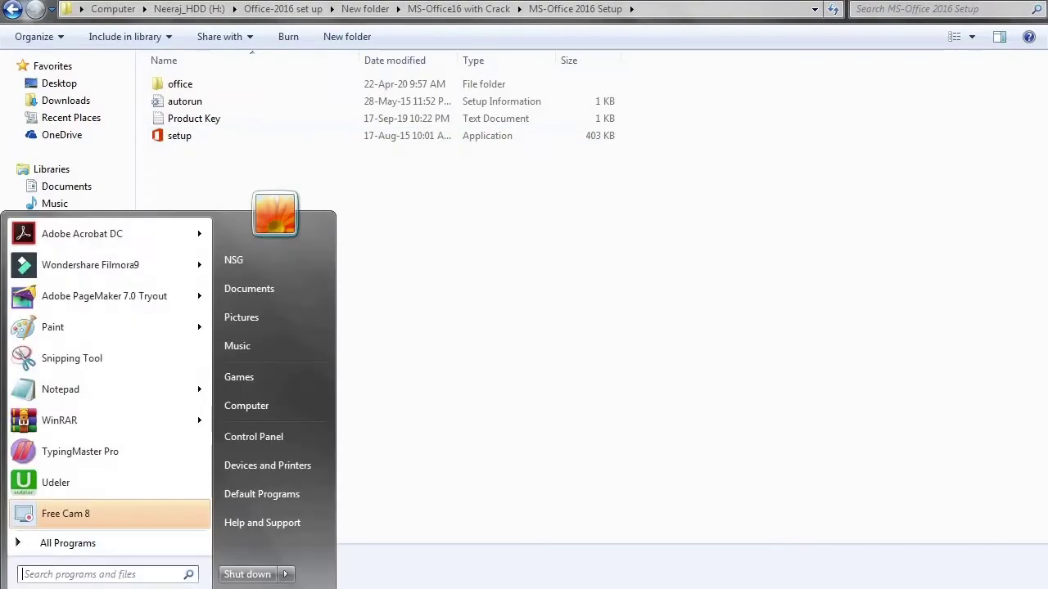
{"action": "left_click", "coordinate": [82, 542]}
{"action": "mouse_move", "coordinate": [208, 298]}
{"action": "left_mouse_down"}
{"action": "mouse_move", "coordinate": [208, 319]}
{"action": "mouse_move", "coordinate": [208, 297]}
{"action": "left_mouse_up"}
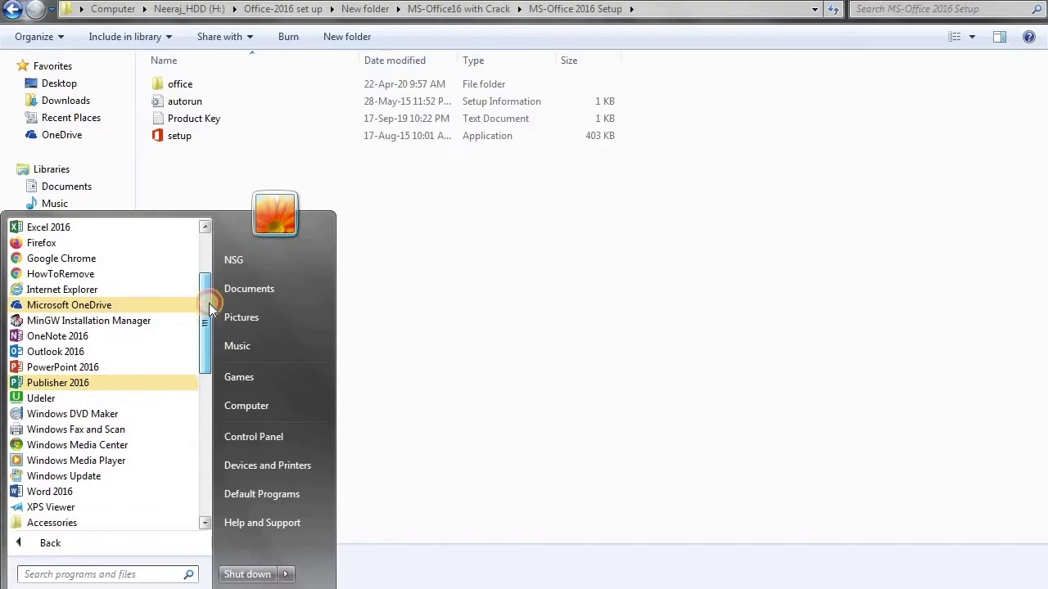
{"action": "left_click_drag", "start_coordinate": [208, 296], "coordinate": [208, 309]}
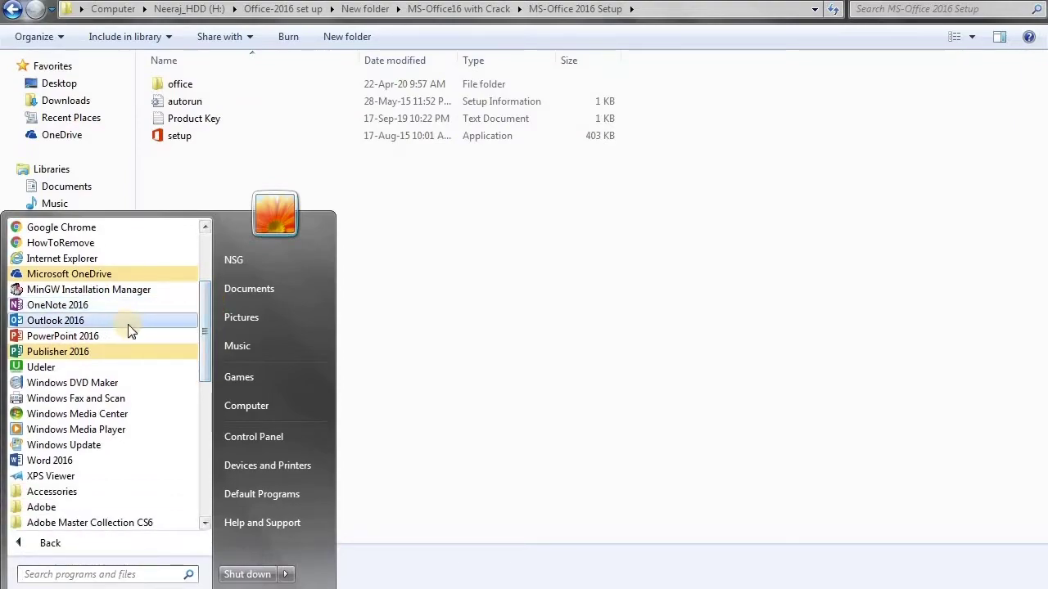
{"action": "left_click_drag", "start_coordinate": [205, 324], "coordinate": [207, 253]}
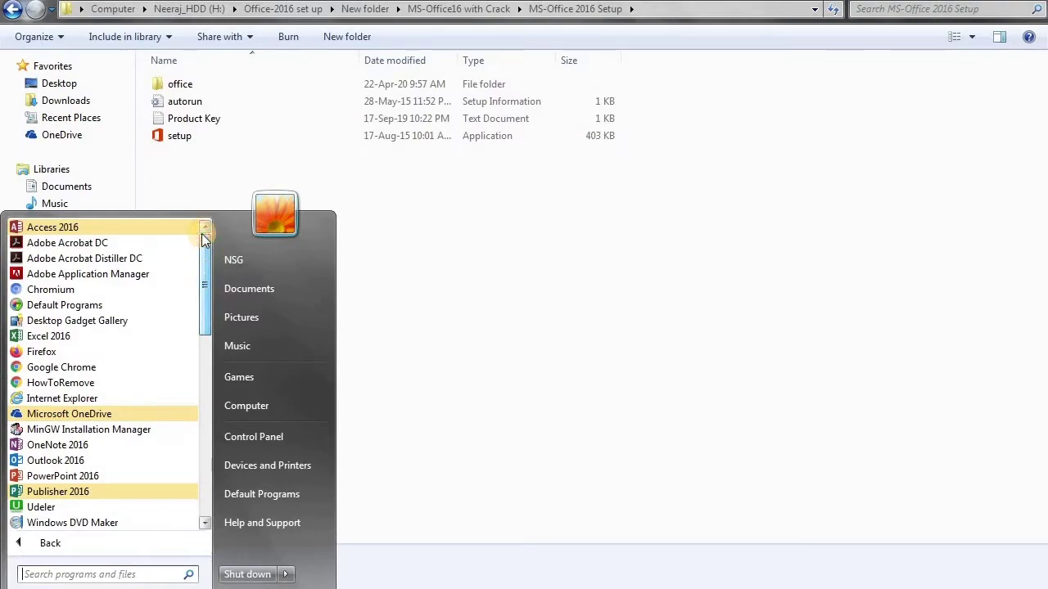
{"action": "left_click", "coordinate": [49, 336]}
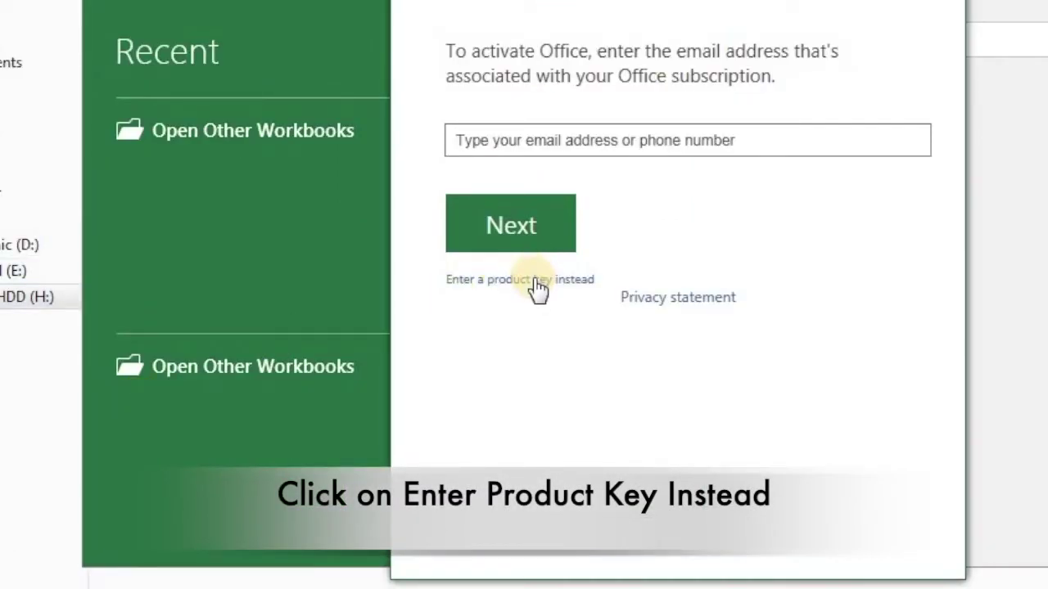
Choose product-key activation and enter the 25-character key copied from the Product Key file
{"action": "left_click", "coordinate": [538, 283]}
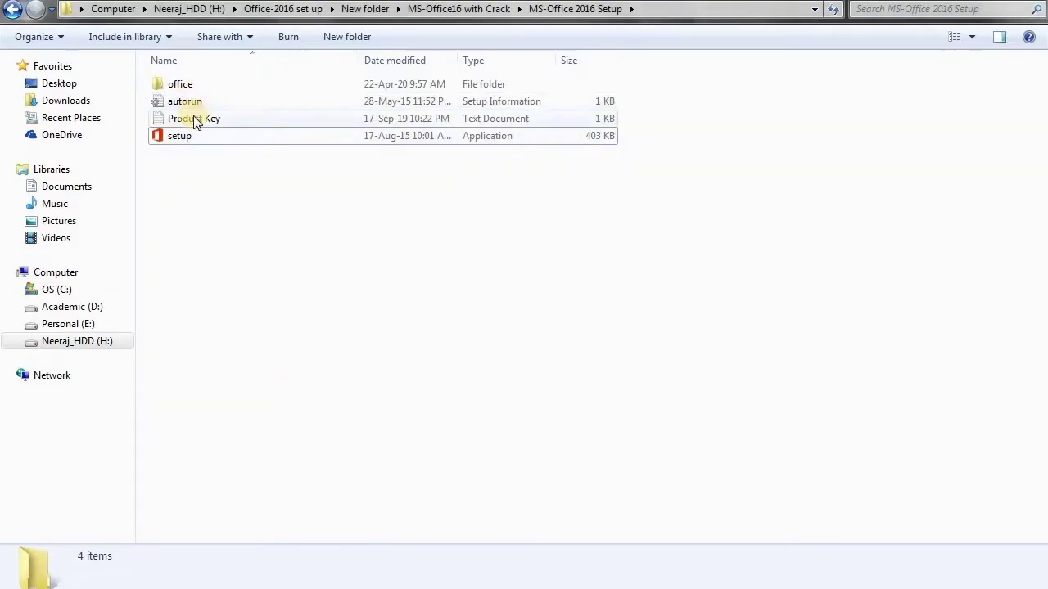
{"action": "double_click", "coordinate": [193, 118]}
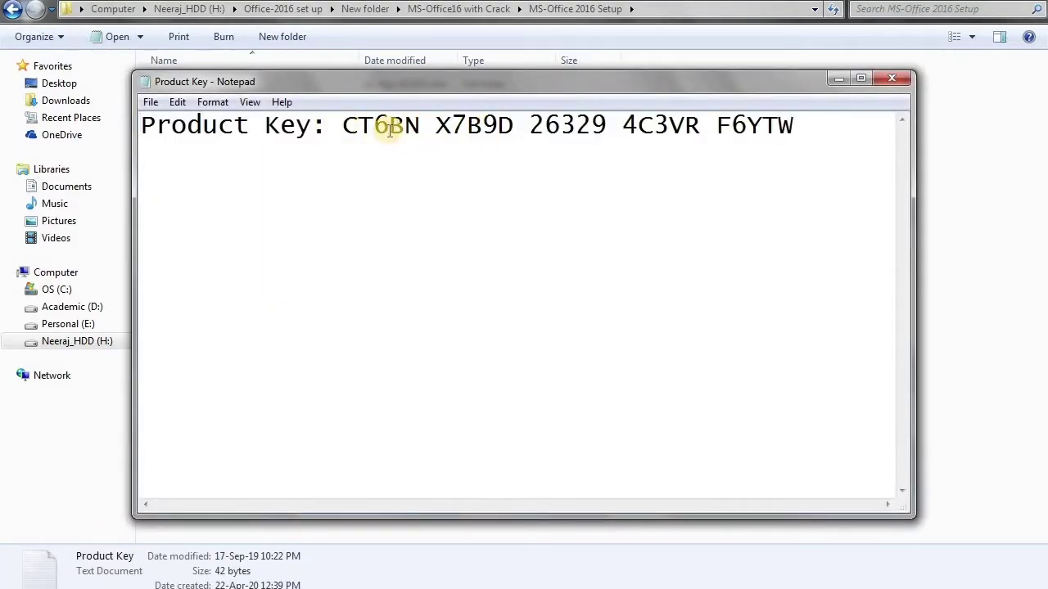
{"action": "left_click_drag", "start_coordinate": [342, 125], "coordinate": [809, 142]}
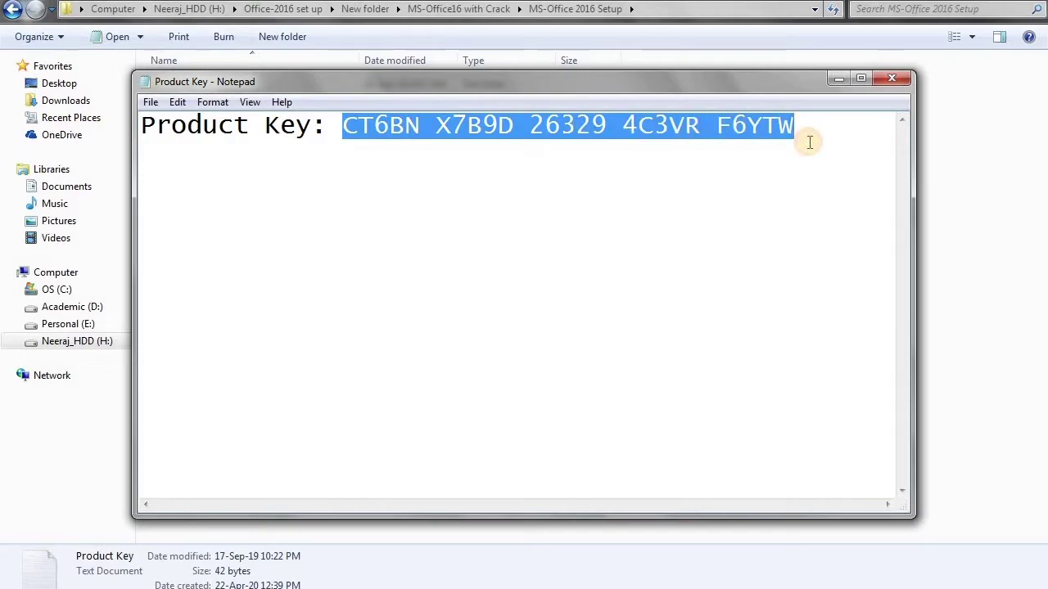
{"action": "key", "text": "alt+Tab"}
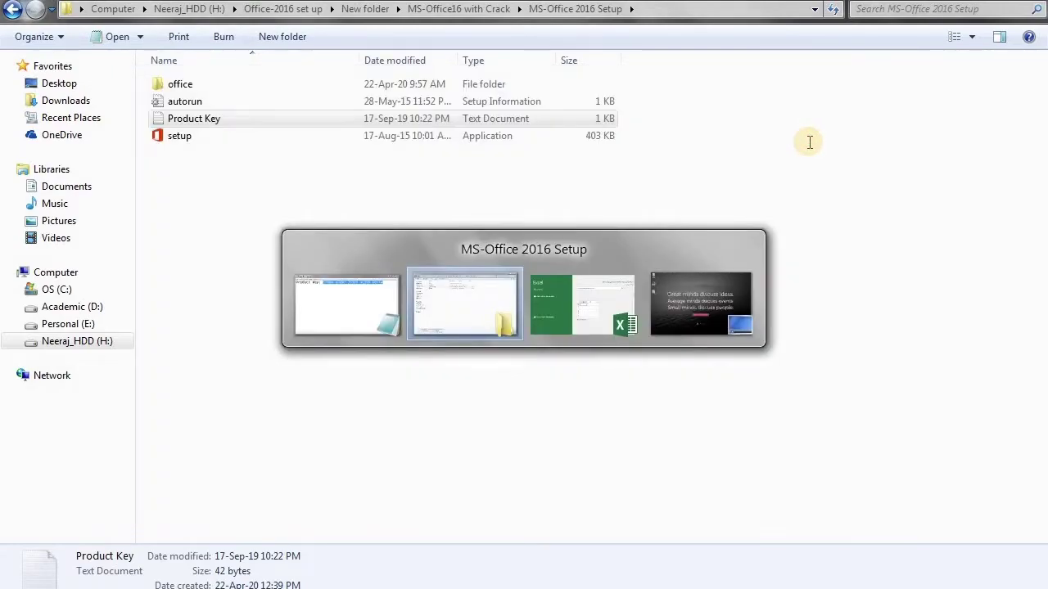
{"action": "key", "text": "alt+Tab"}
{"action": "left_click", "coordinate": [210, 379]}
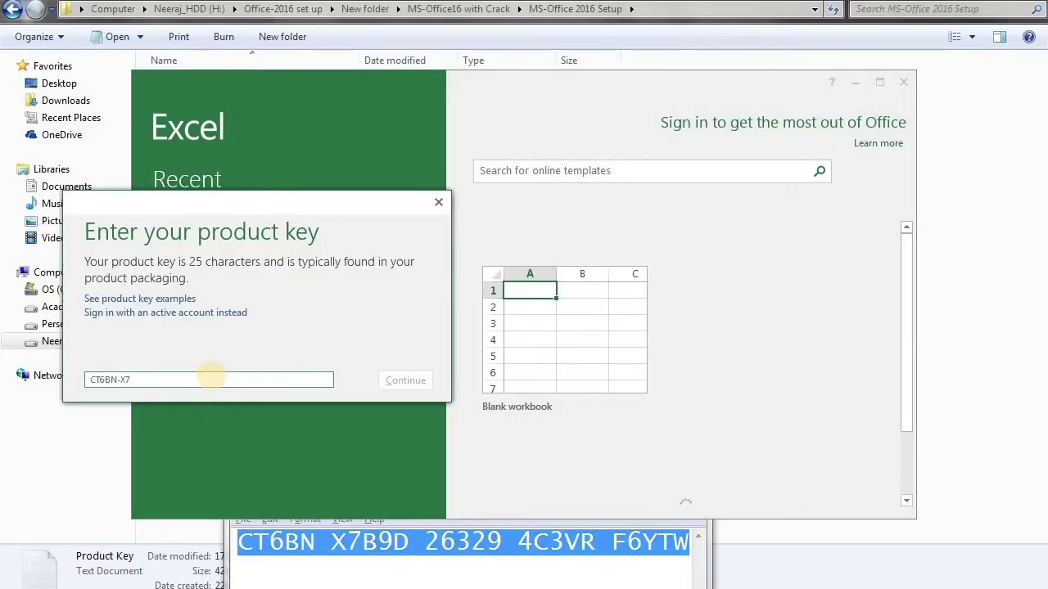
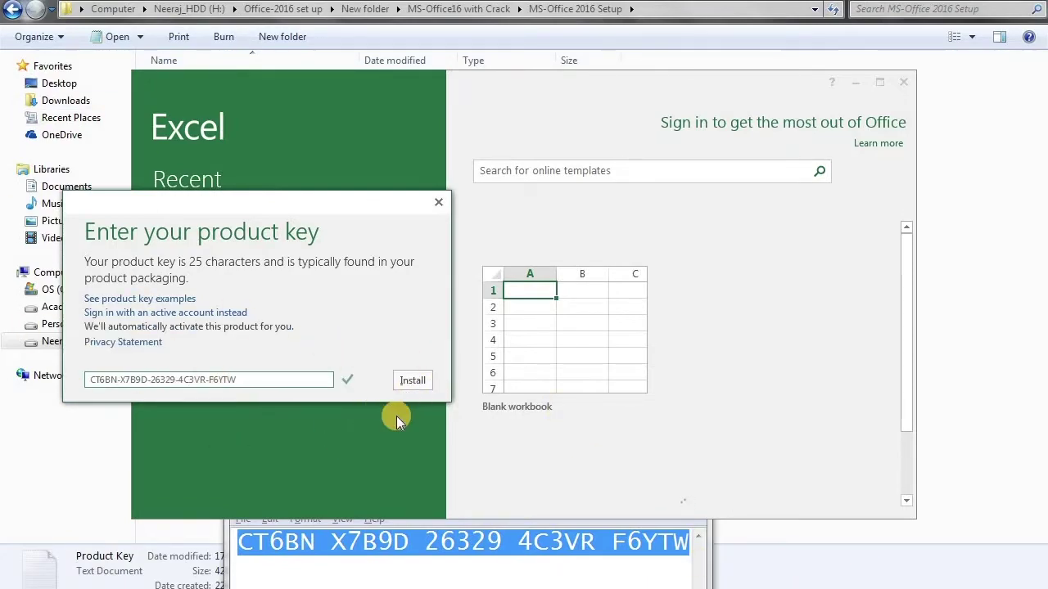
Install the key, accept the licence, skip activation, then close Excel and return to MS-Office16 with Crack
{"action": "left_click", "coordinate": [421, 381]}
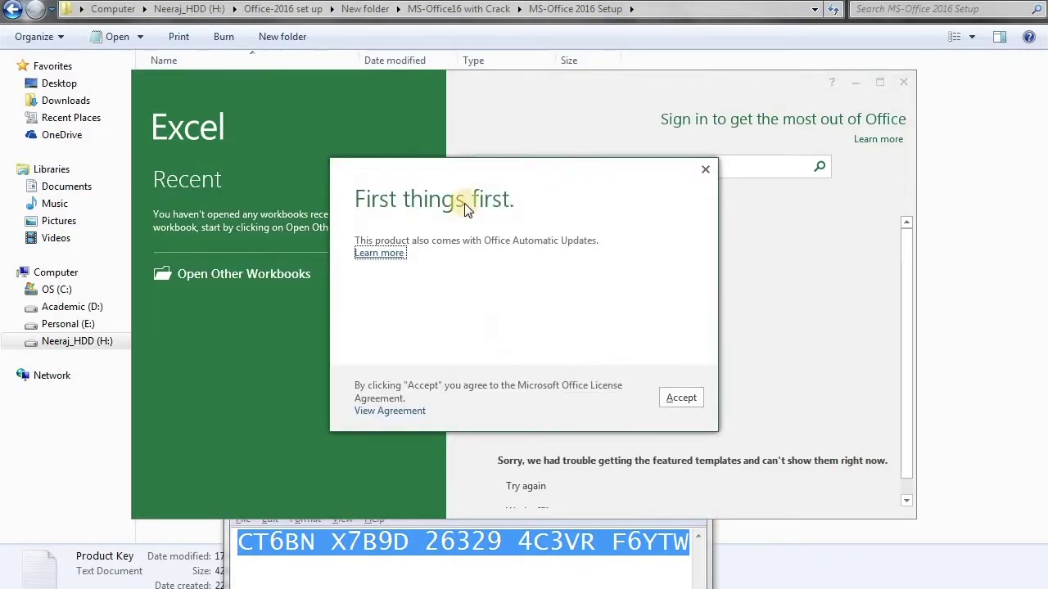
{"action": "left_click", "coordinate": [677, 401]}
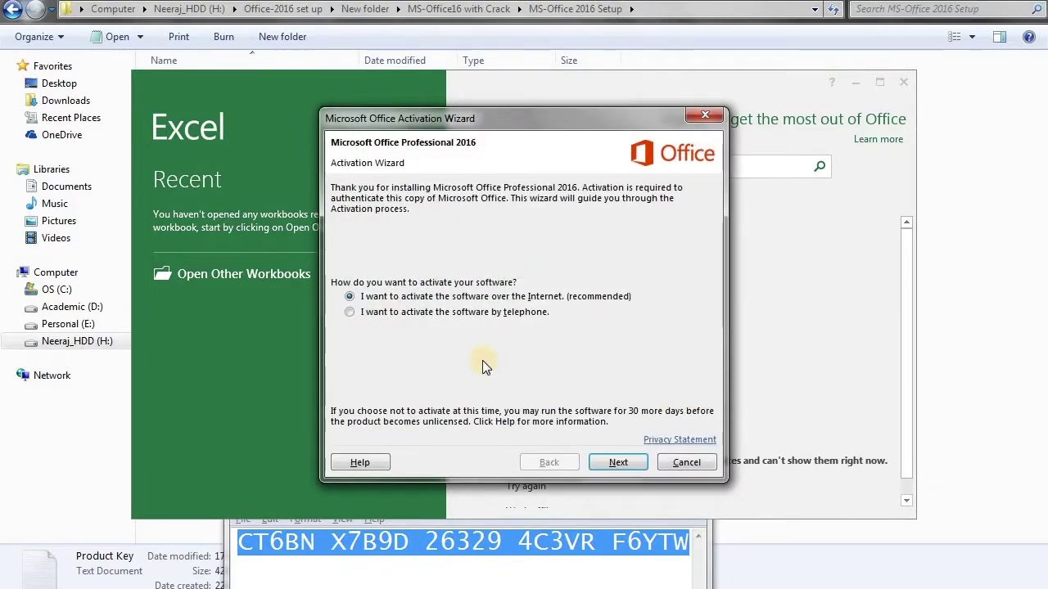
{"action": "left_click", "coordinate": [688, 465]}
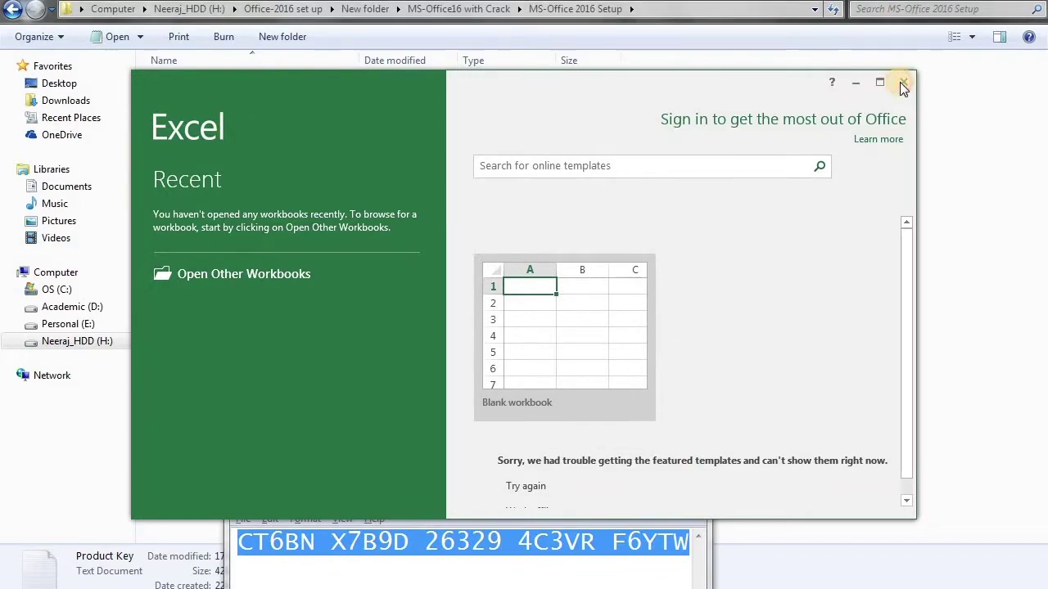
{"action": "left_click", "coordinate": [903, 82]}
{"action": "left_click", "coordinate": [12, 9]}
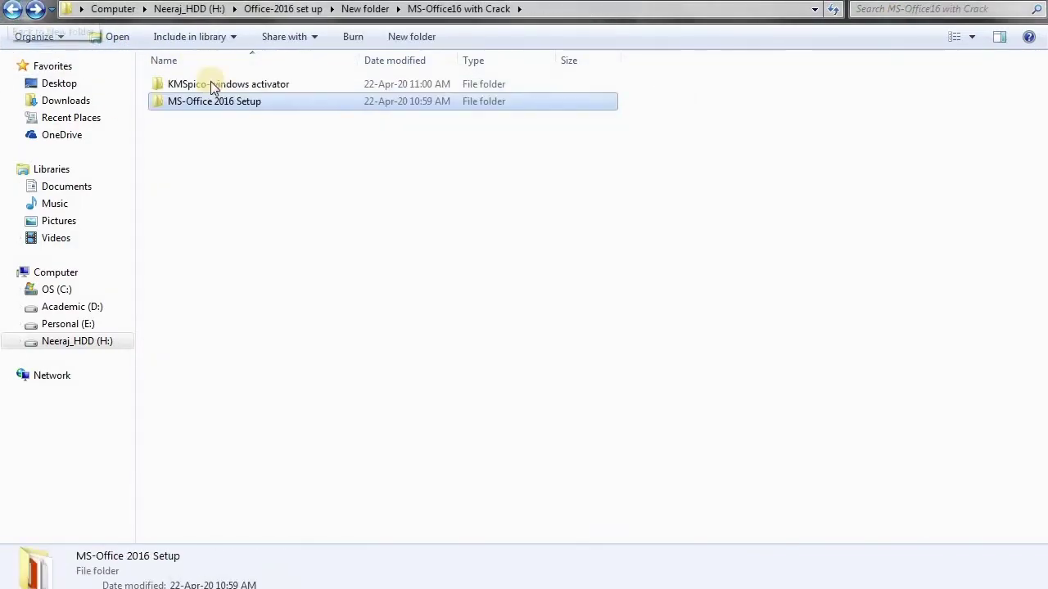
Extract the KMSpico archive in KMSpico-windows activator > KMSpico Activator to a KMSpico folder, supplying its password
{"action": "double_click", "coordinate": [259, 85]}
{"action": "double_click", "coordinate": [259, 85]}
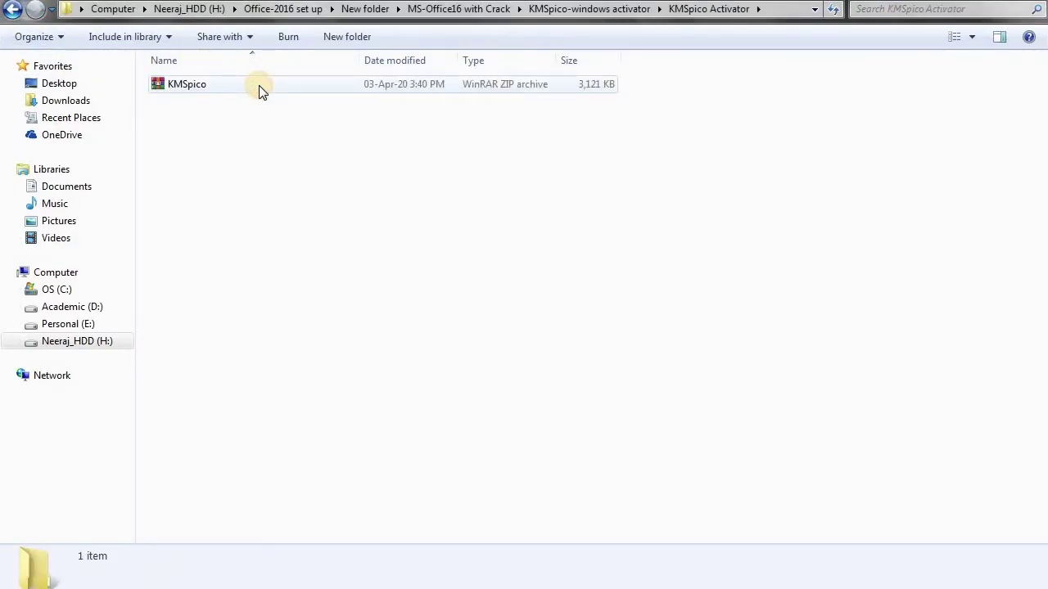
{"action": "left_click", "coordinate": [196, 77]}
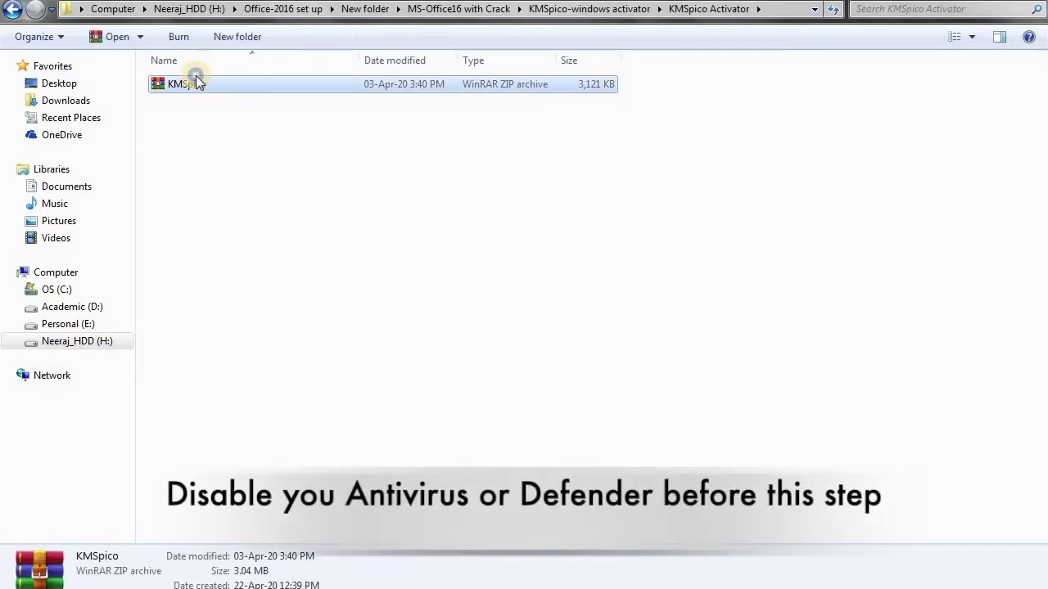
{"action": "right_click", "coordinate": [196, 82]}
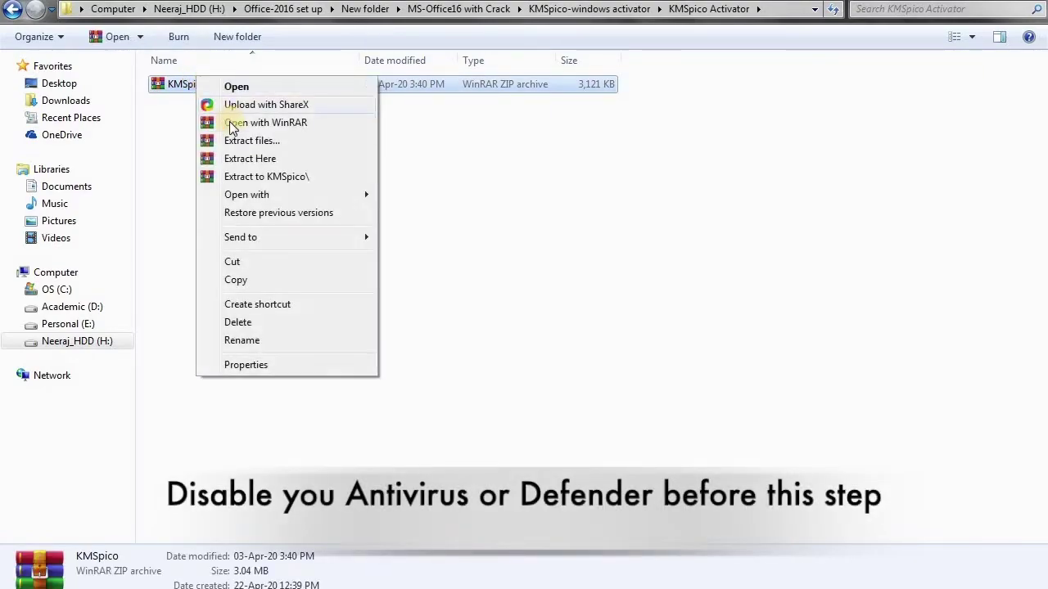
{"action": "left_click", "coordinate": [258, 177]}
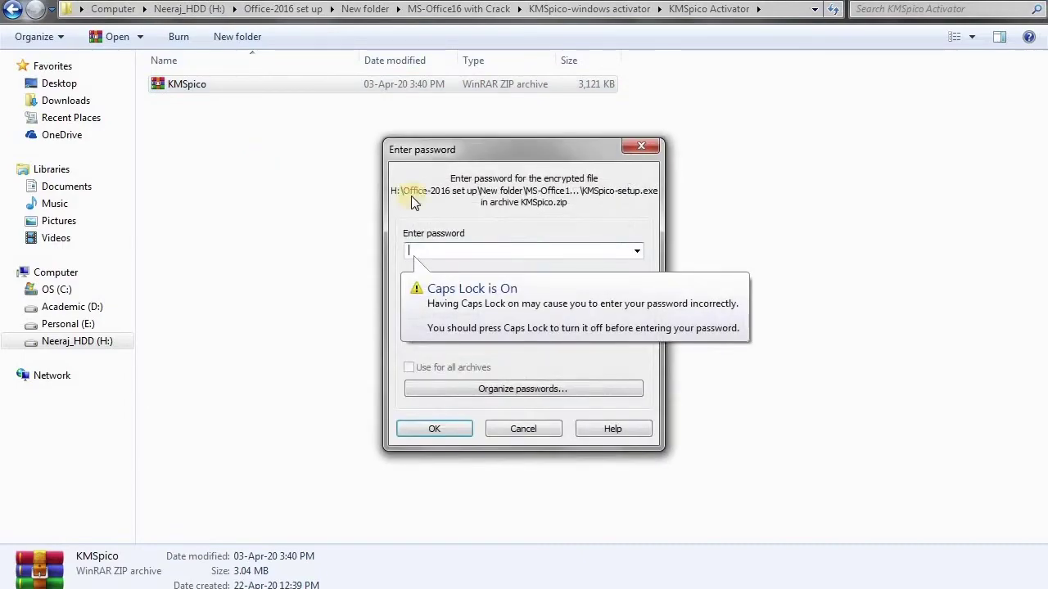
{"action": "key", "text": "Return"}
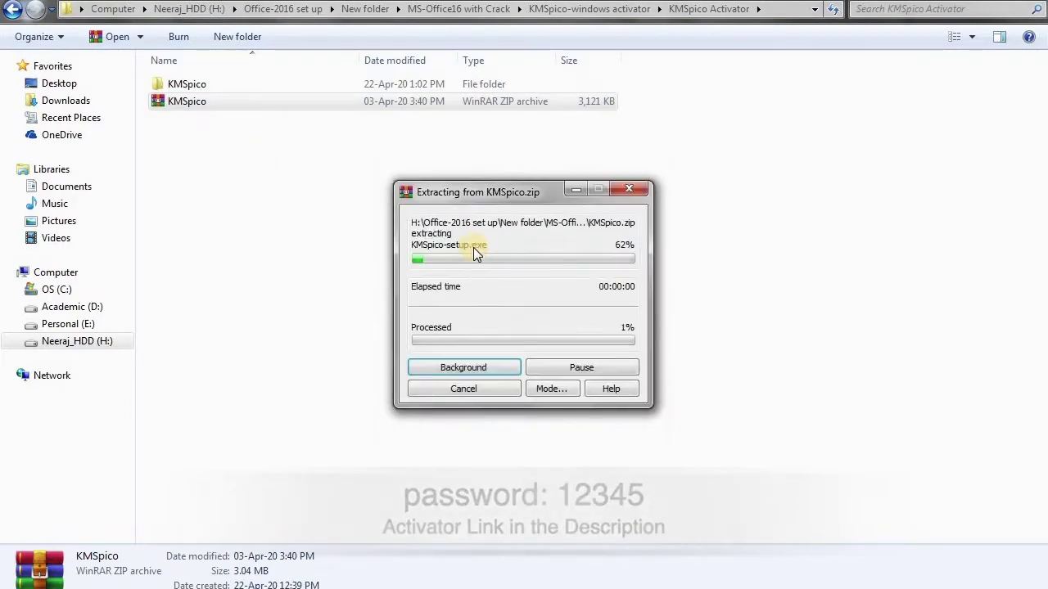
Run KMSpico_setup from the extracted folder, accepting the licence and the default C:\Program Files\KMSpico location
{"action": "double_click", "coordinate": [190, 84]}
{"action": "double_click", "coordinate": [187, 82]}
{"action": "double_click", "coordinate": [202, 83]}
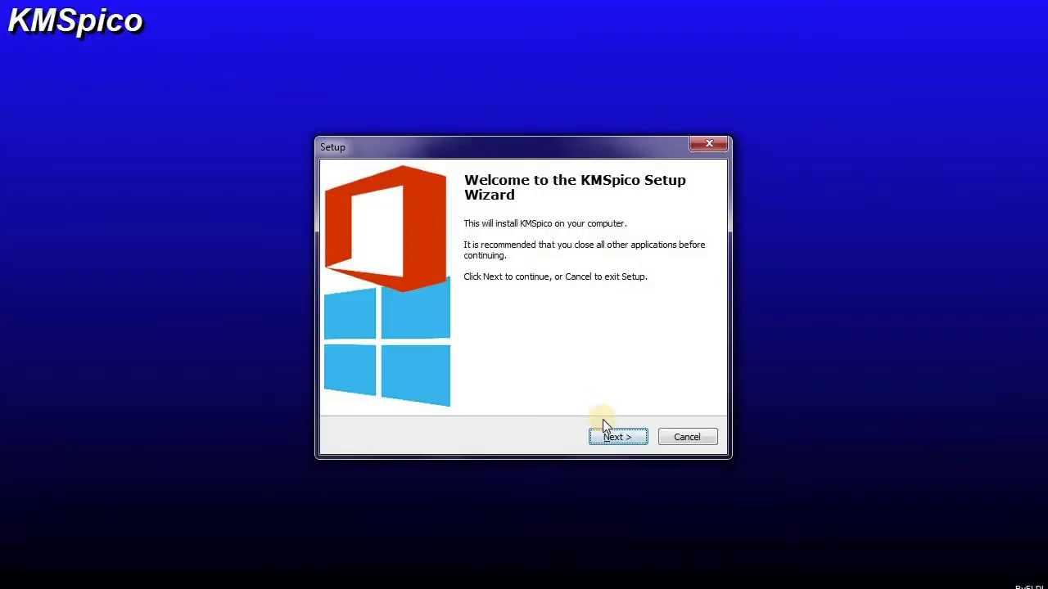
{"action": "left_click", "coordinate": [605, 433]}
{"action": "left_click", "coordinate": [363, 386]}
{"action": "left_click", "coordinate": [616, 436]}
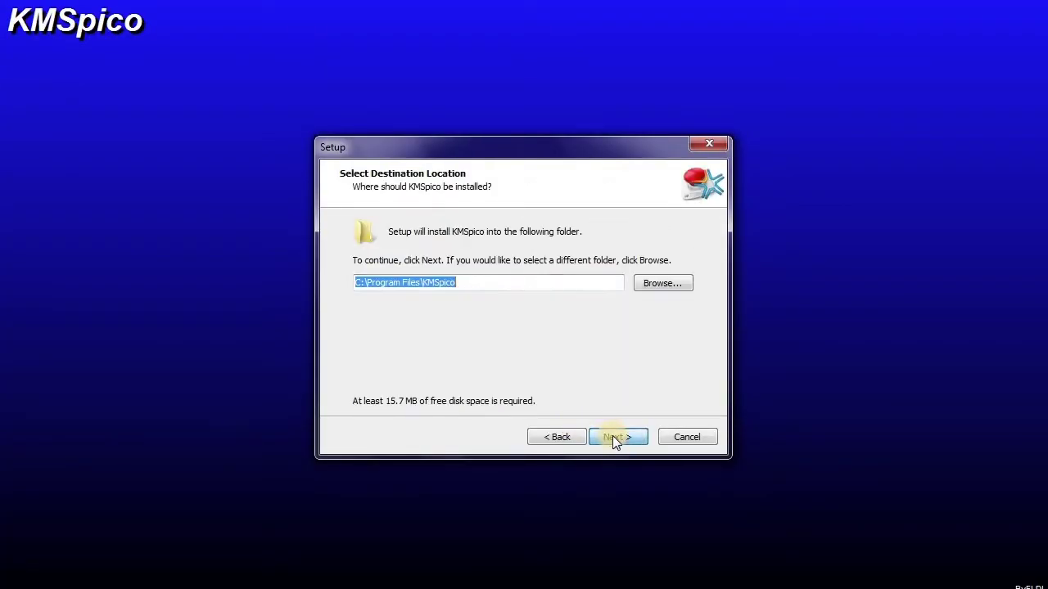
{"action": "left_click", "coordinate": [612, 435]}
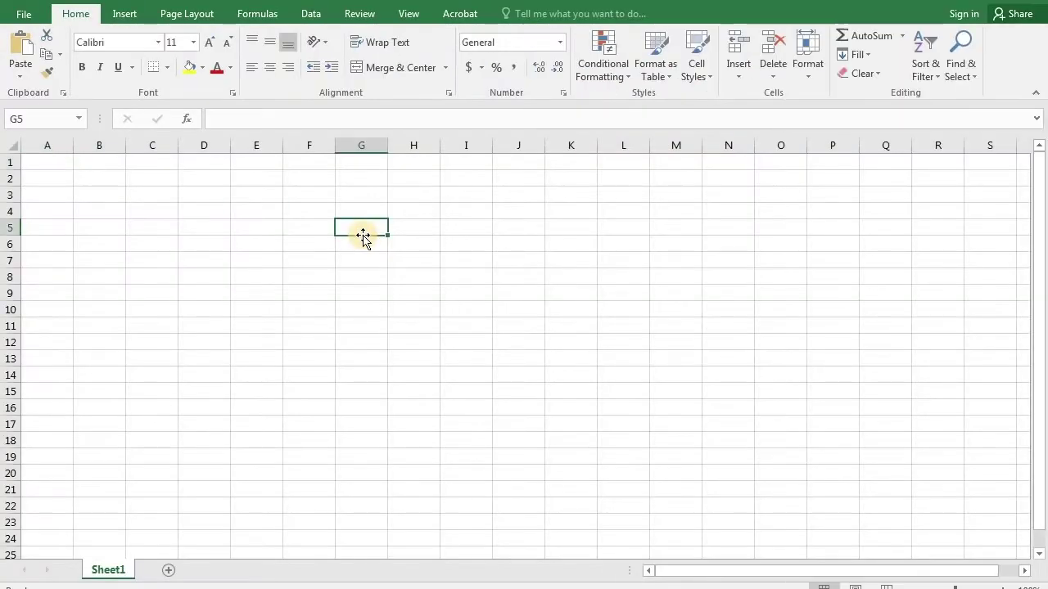
Show File > Account confirming Office Professional Plus 2016 is activated, and begin Sign in
{"action": "left_click", "coordinate": [24, 14]}
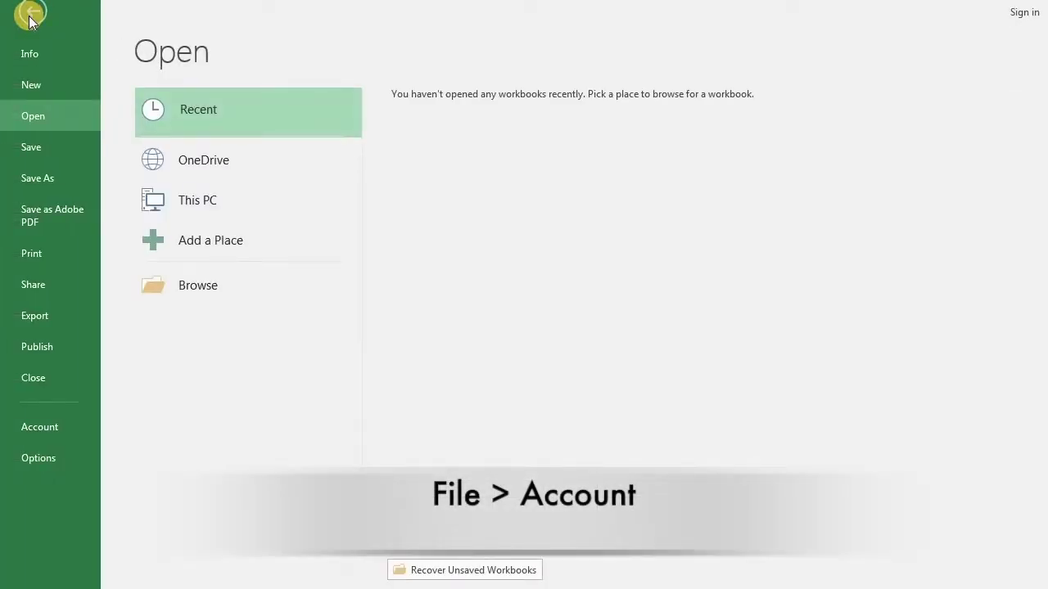
{"action": "left_click", "coordinate": [40, 436]}
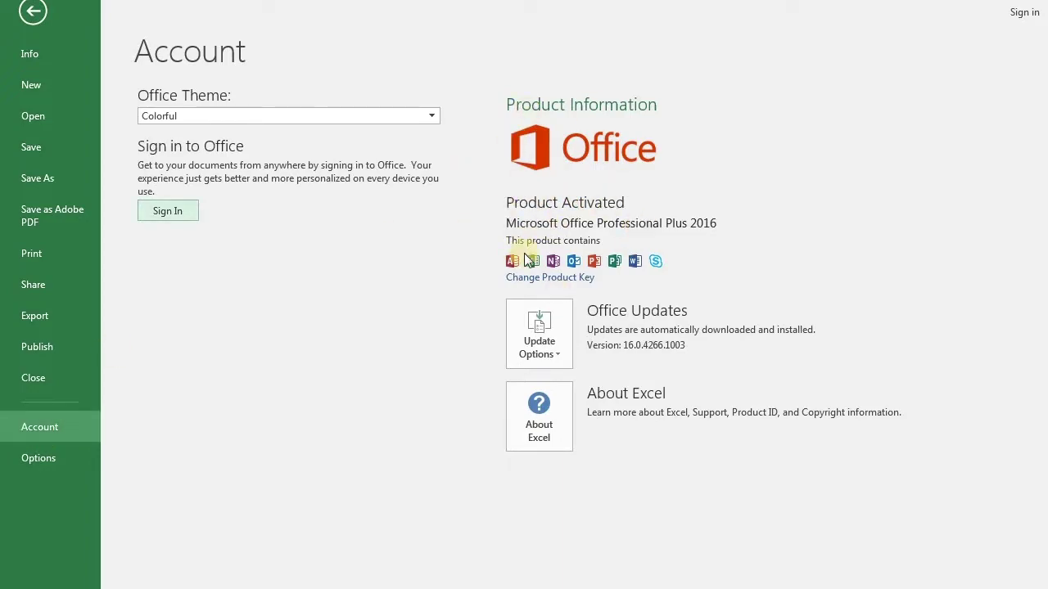
{"action": "left_click", "coordinate": [168, 211]}
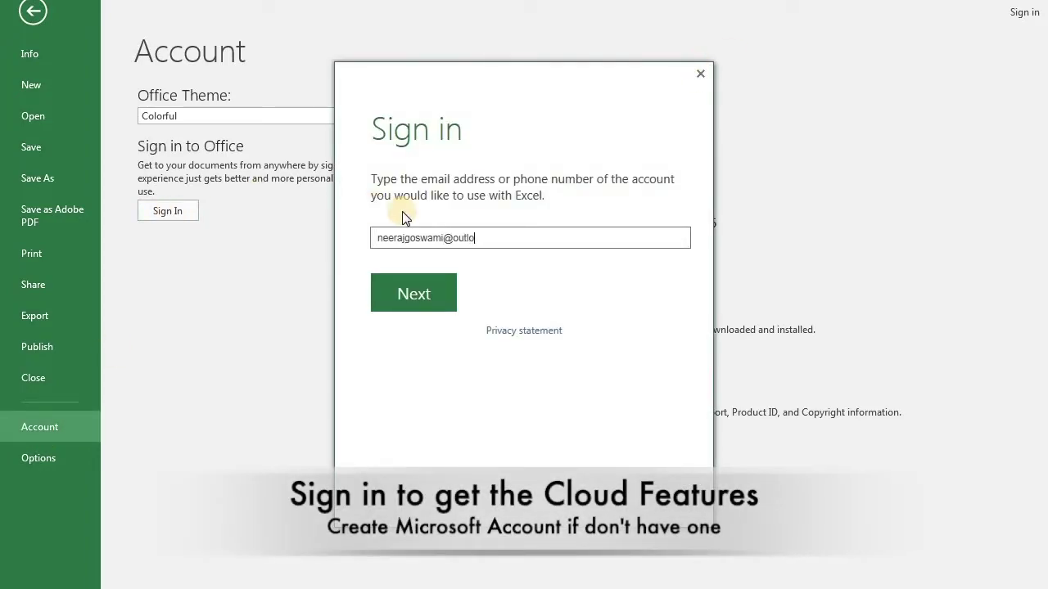
Enter the Microsoft account e-mail and password in Excel's Sign in dialog
{"action": "key", "text": "Return"}
{"action": "type", "text": "••••••"}
{"action": "key", "text": "Return"}
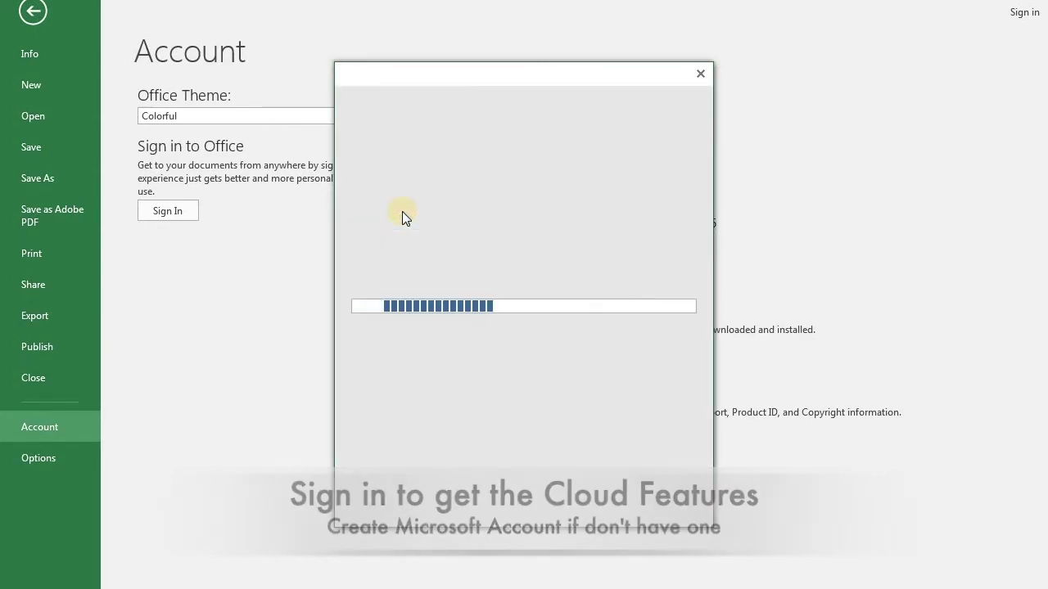